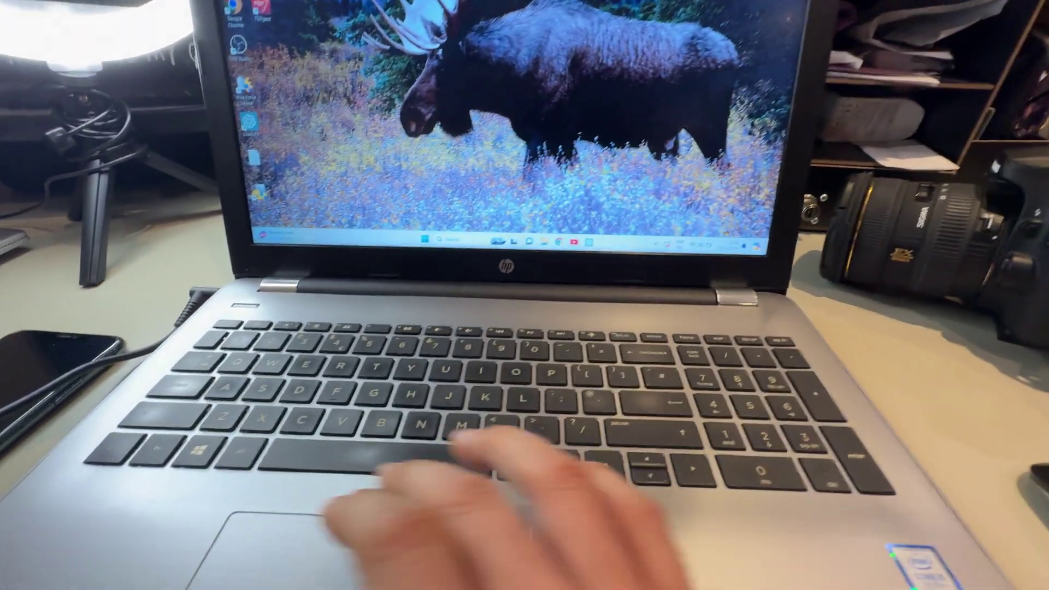
Search the Start menu for 'blu' and open Bluetooth and other devices settings.
key(super)
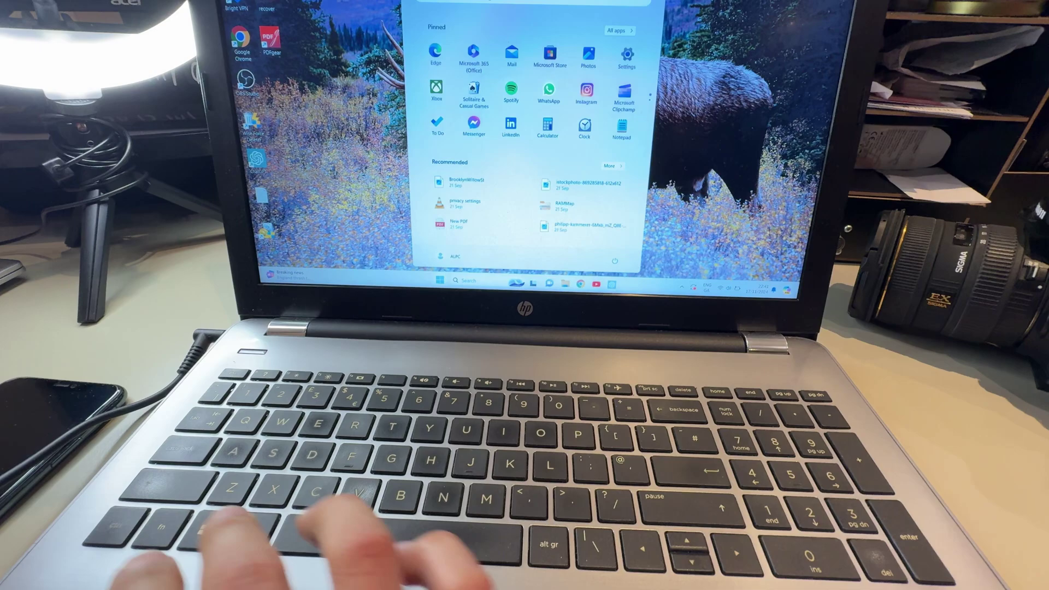
text(blu)
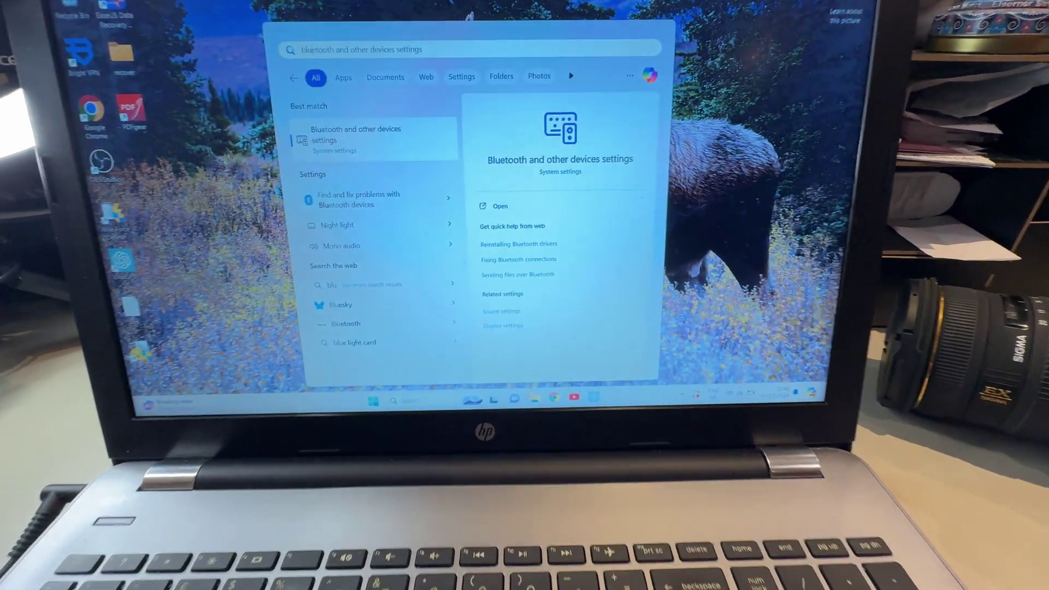
key(Return)
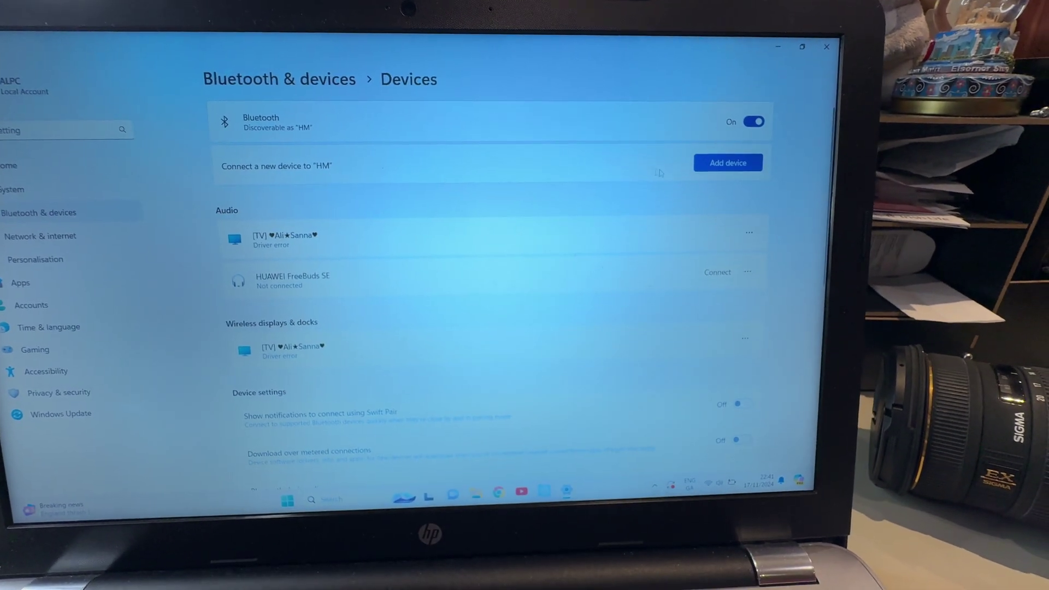
Add a new Bluetooth device to pair the Magic Mouse.
click(719, 167)
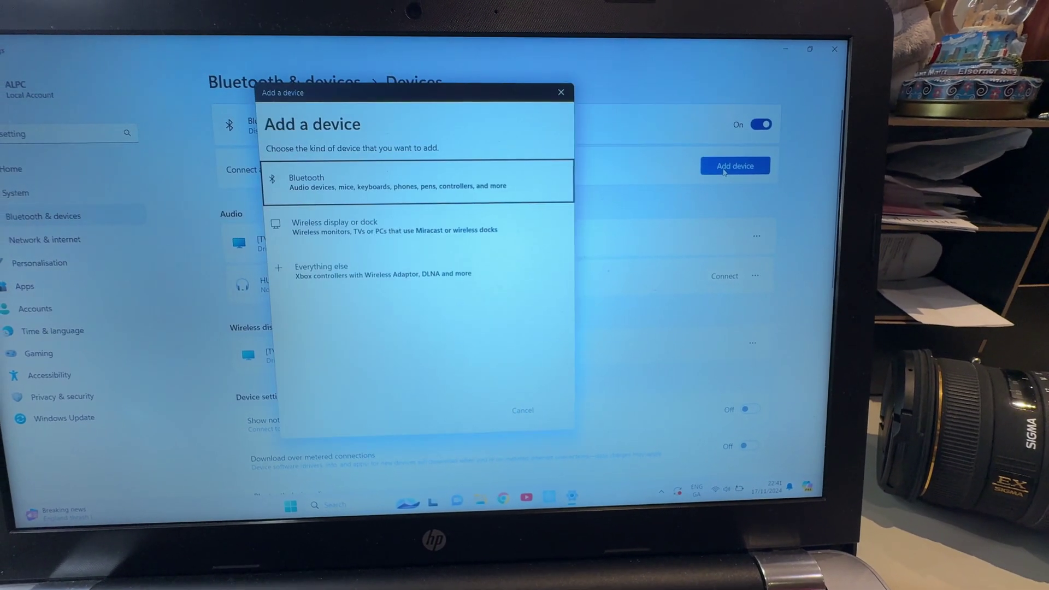
click(451, 191)
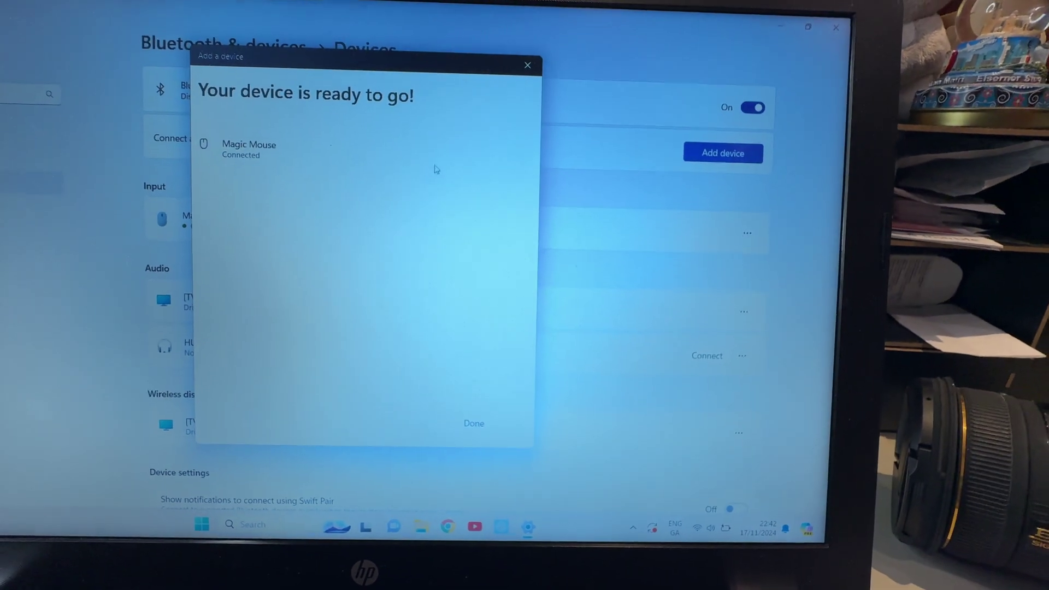
Close the pairing dialog and Settings, test the mouse with desktop right-click menus, then show Start.
click(504, 76)
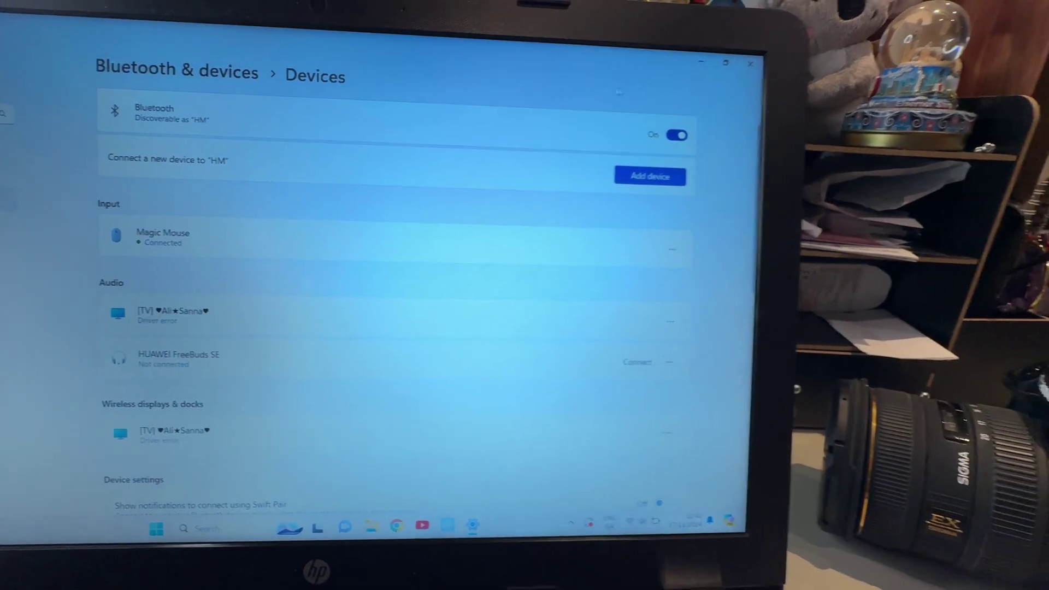
click(729, 61)
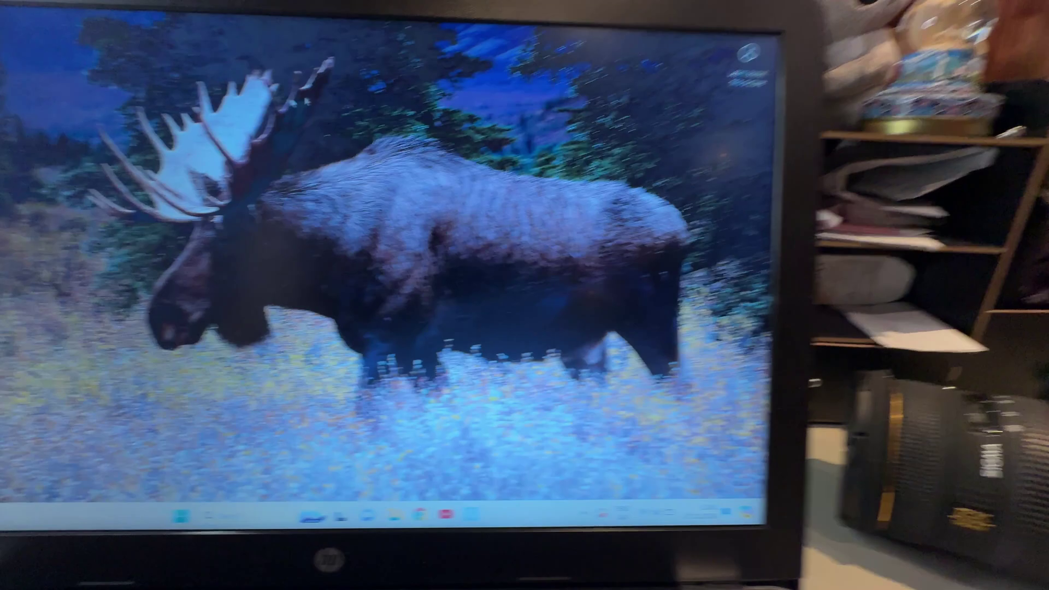
right_click(255, 130)
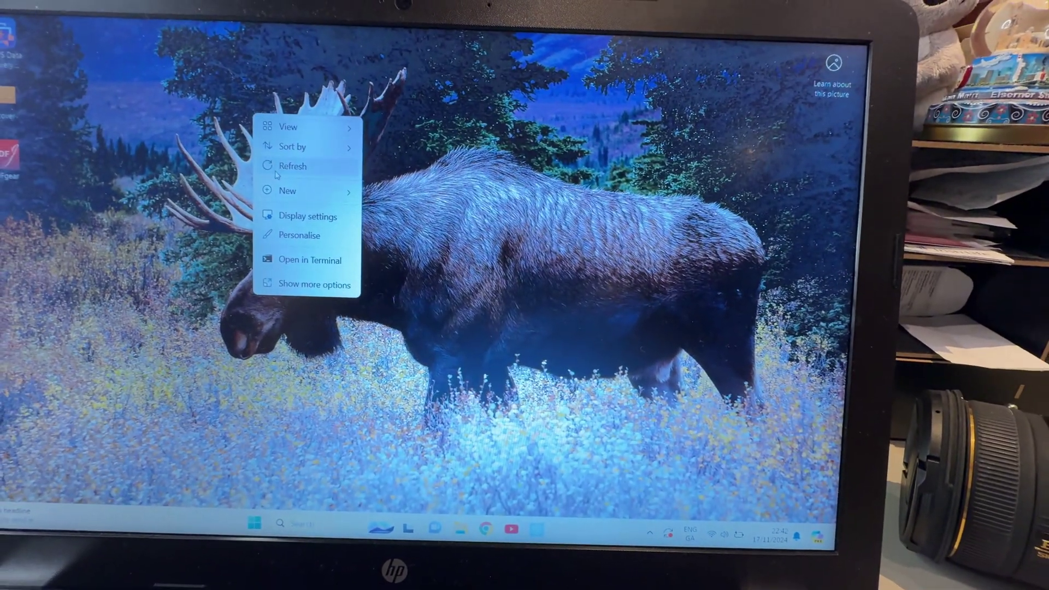
key(Escape)
right_click(256, 130)
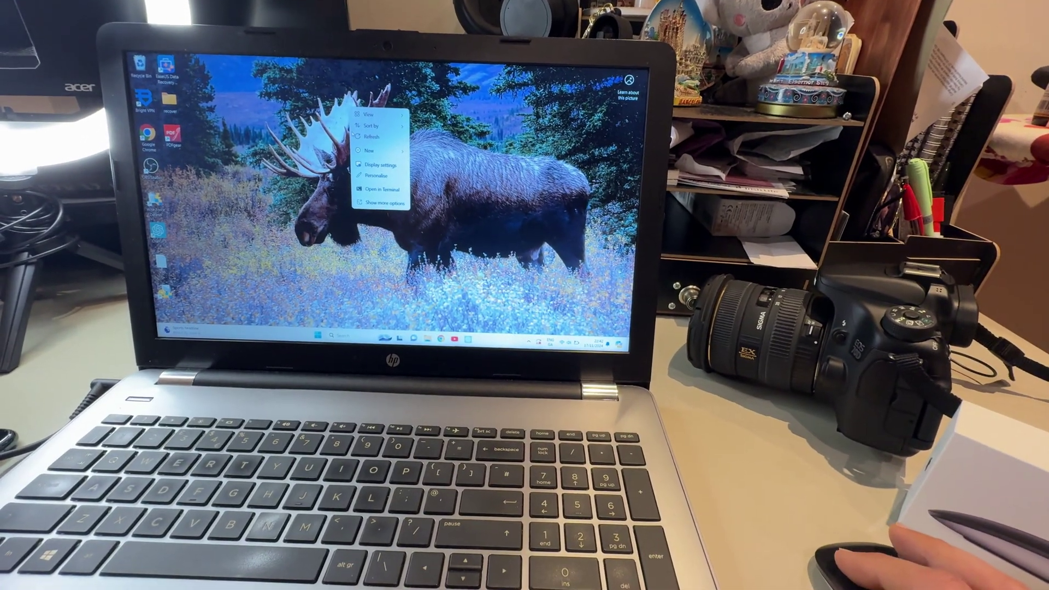
key(Escape)
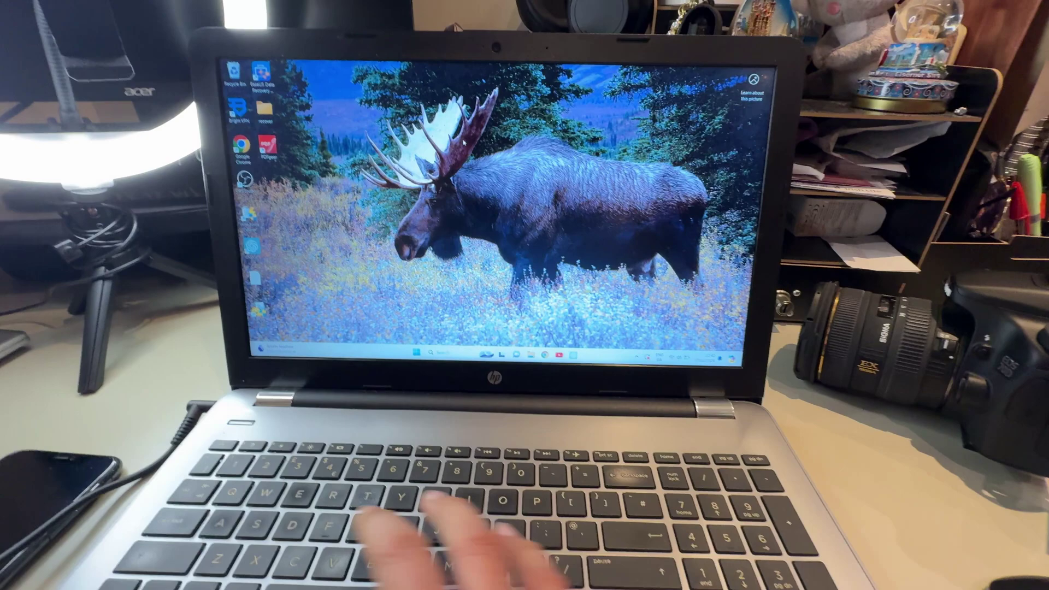
text(settings)
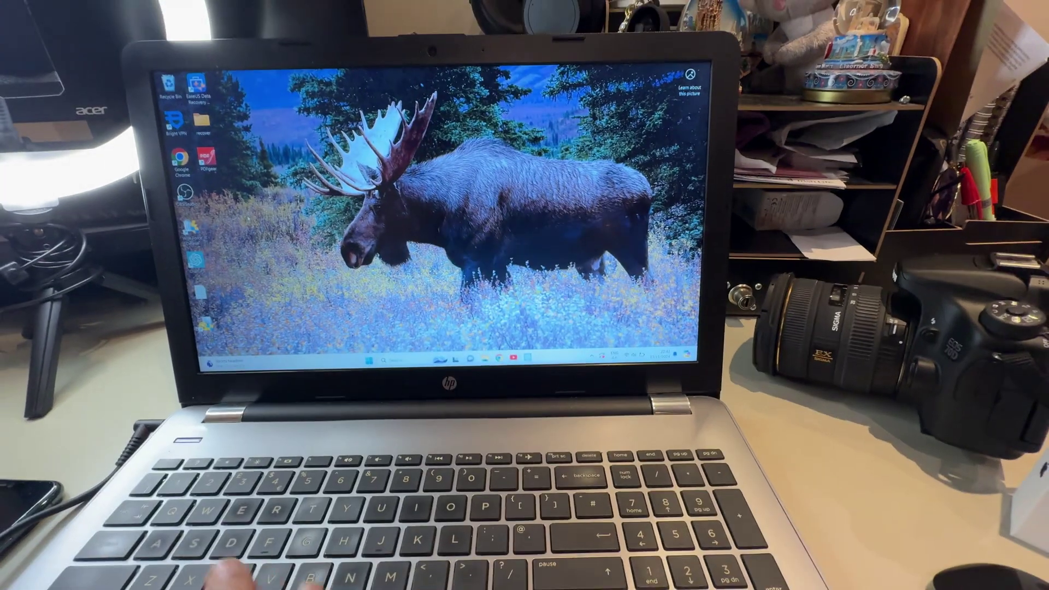
key(super)
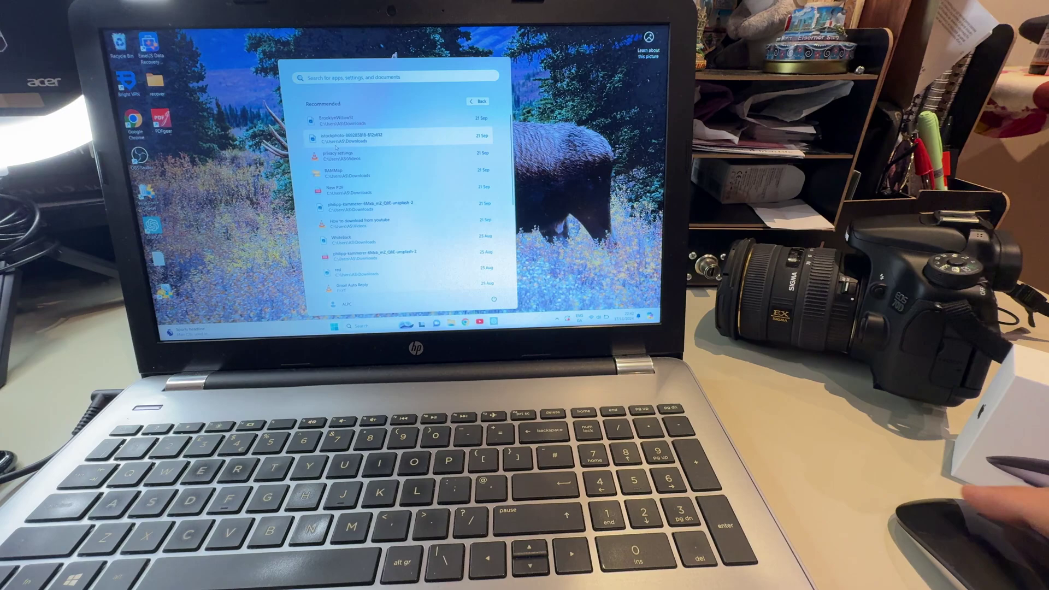
Close the Start menu, reopen it on the pinned apps, then close it again.
key(super)
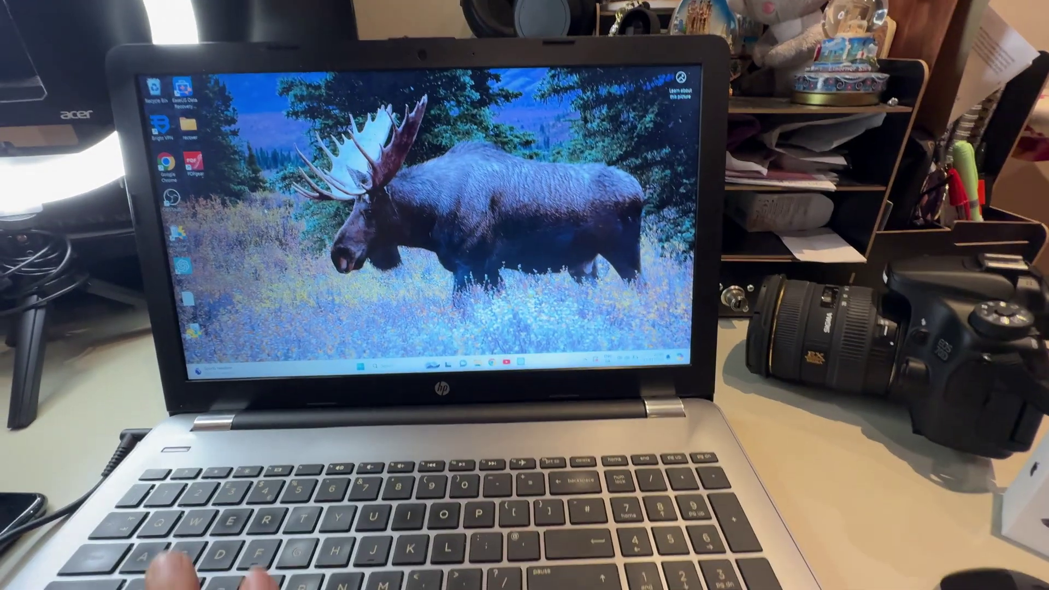
key(super)
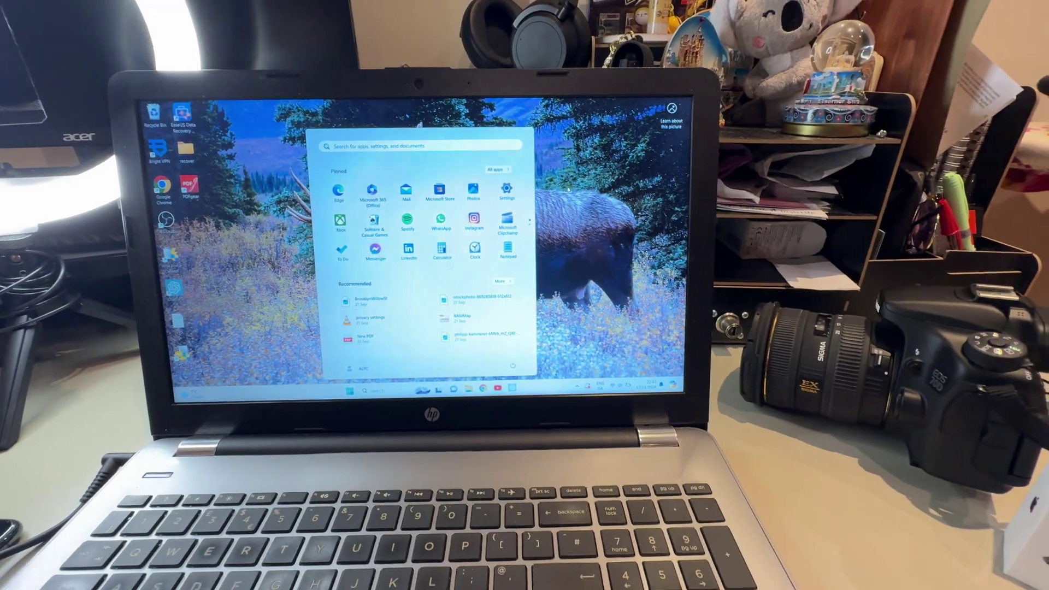
key(super)
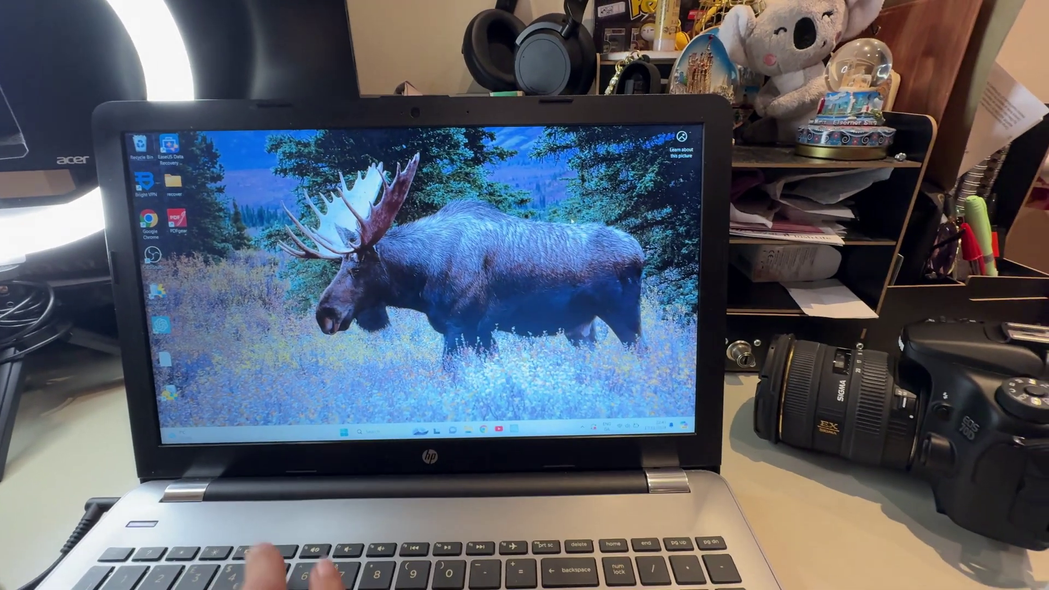
Open a File Explorer window on This PC, then close it.
key(super+e)
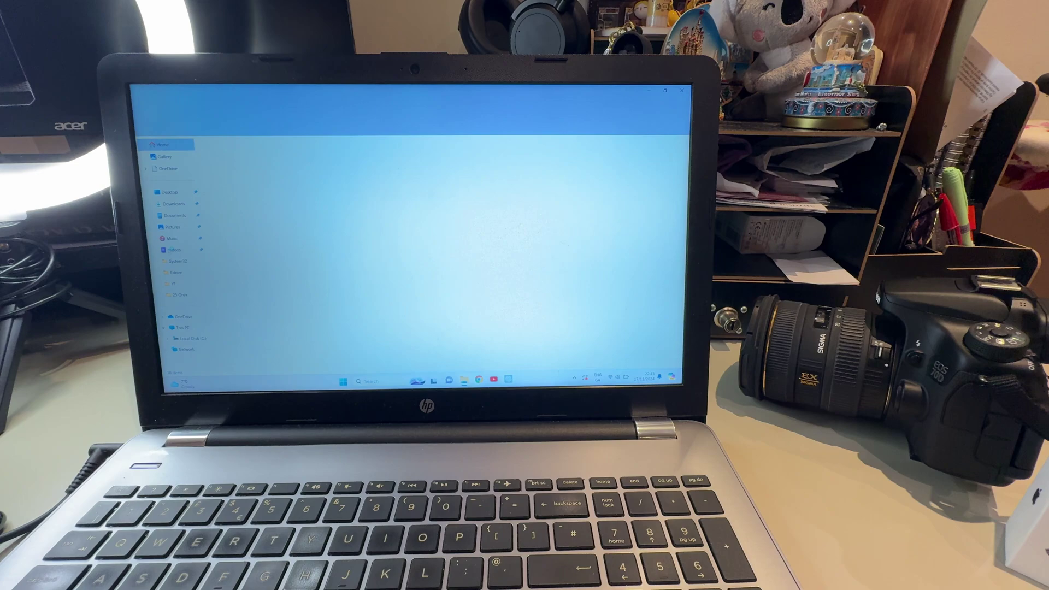
click(172, 324)
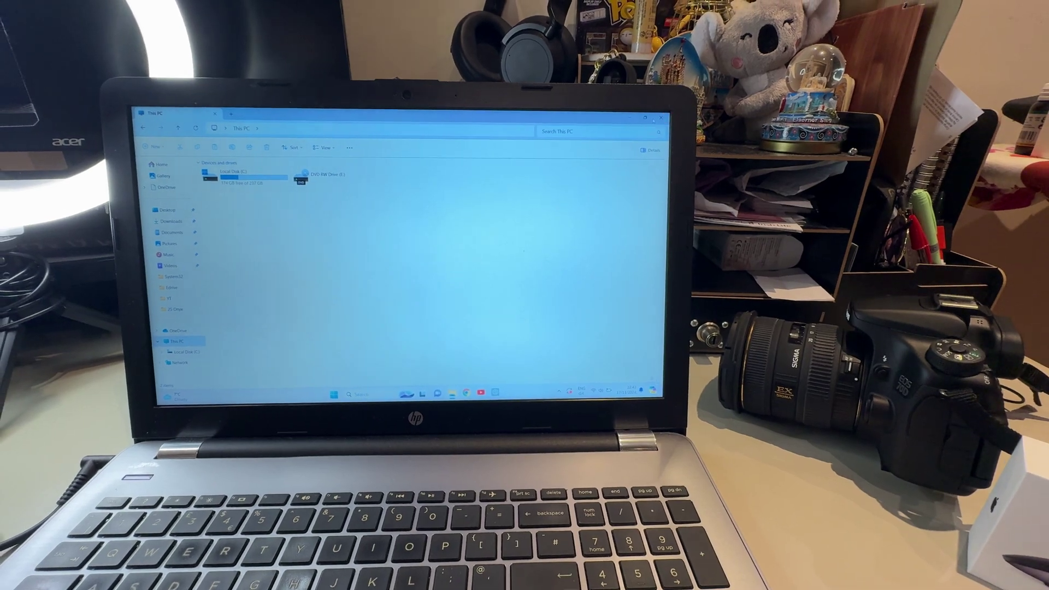
key(alt+F4)
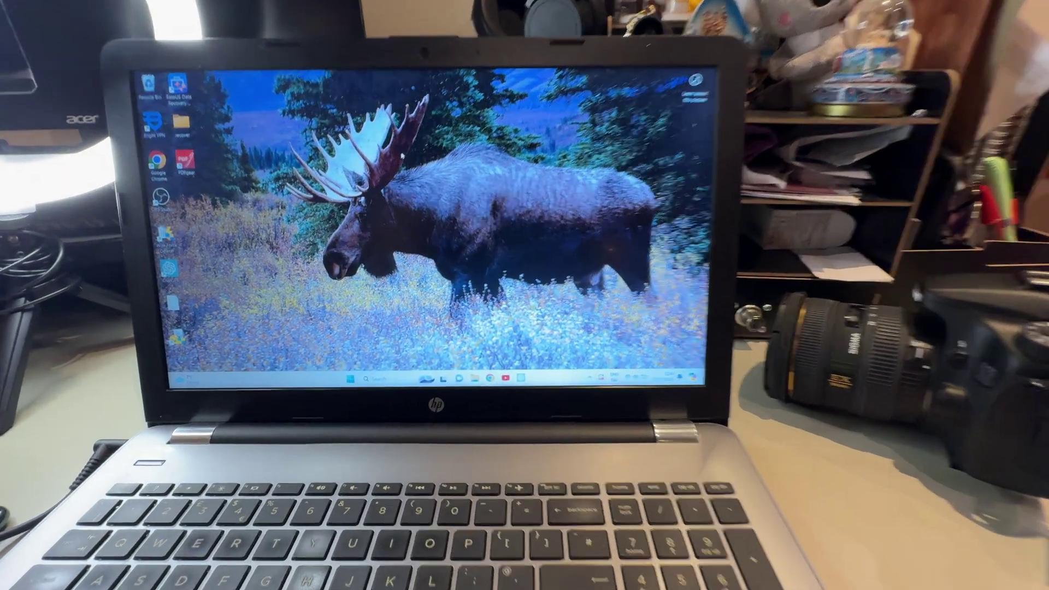